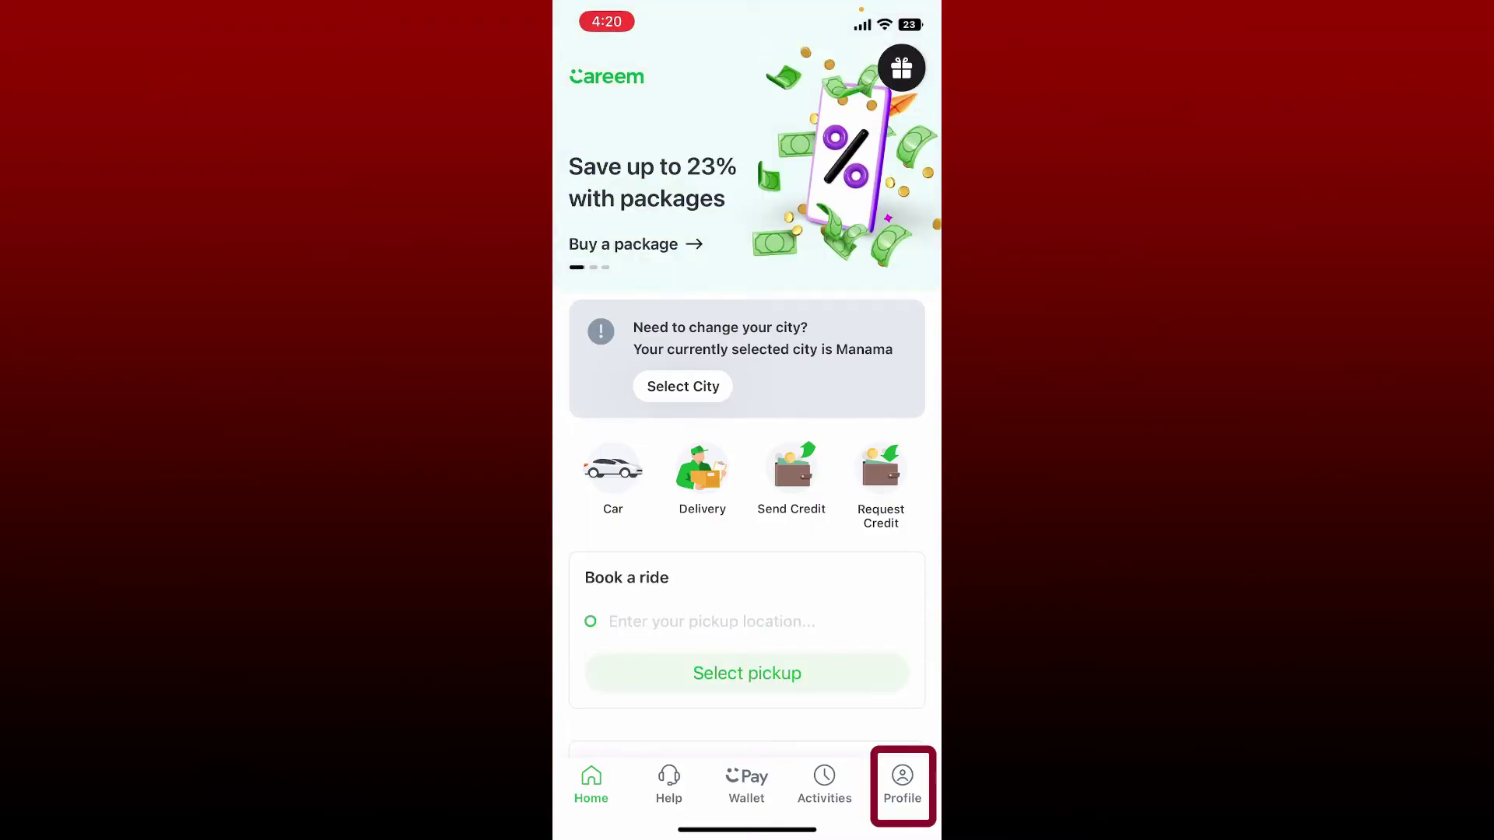
Go to the Profile tab and open Personal information, showing the current phone number.
click(902, 785)
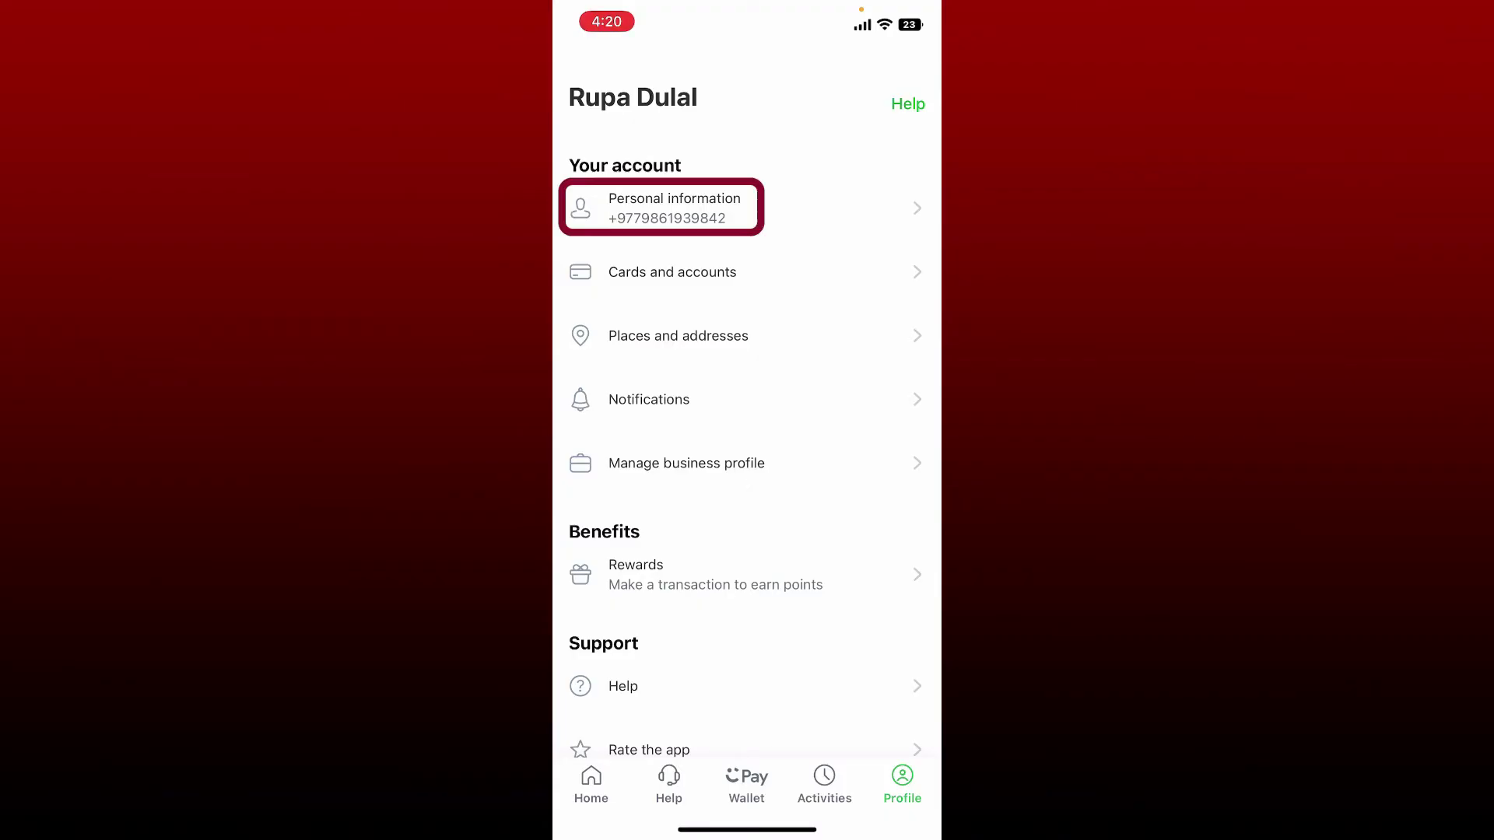
click(674, 208)
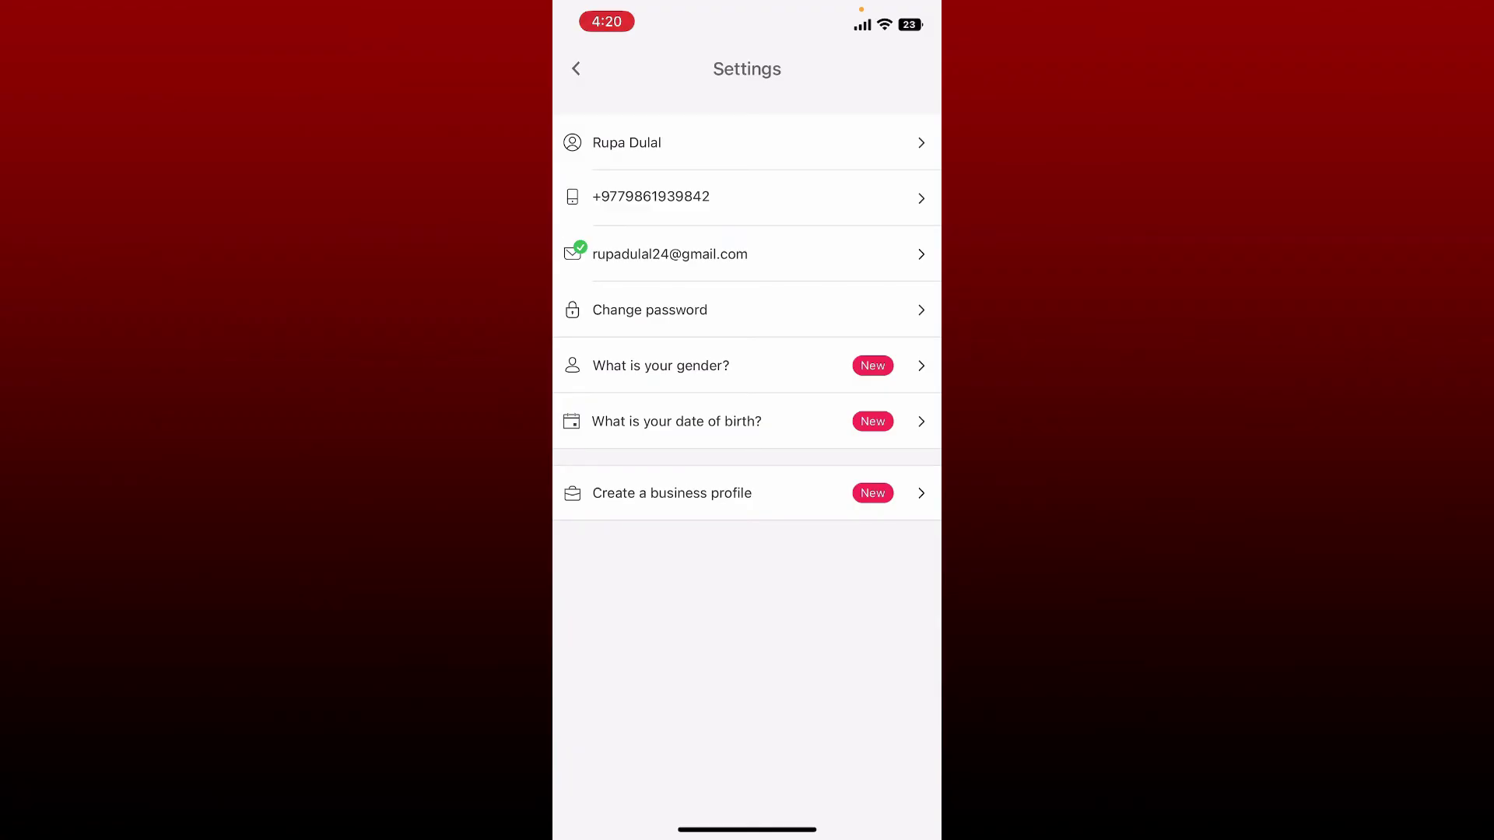
click(649, 196)
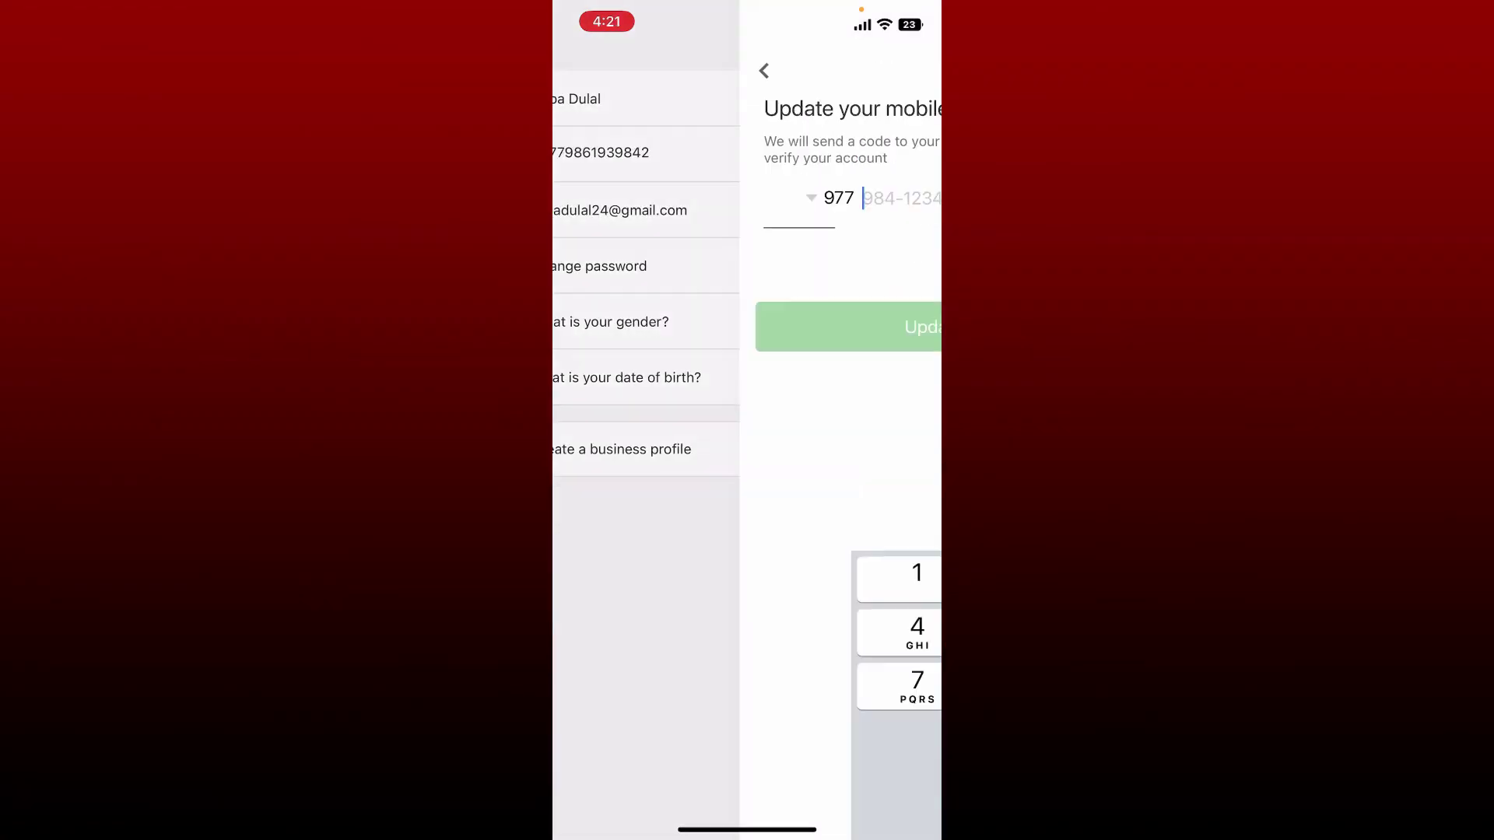
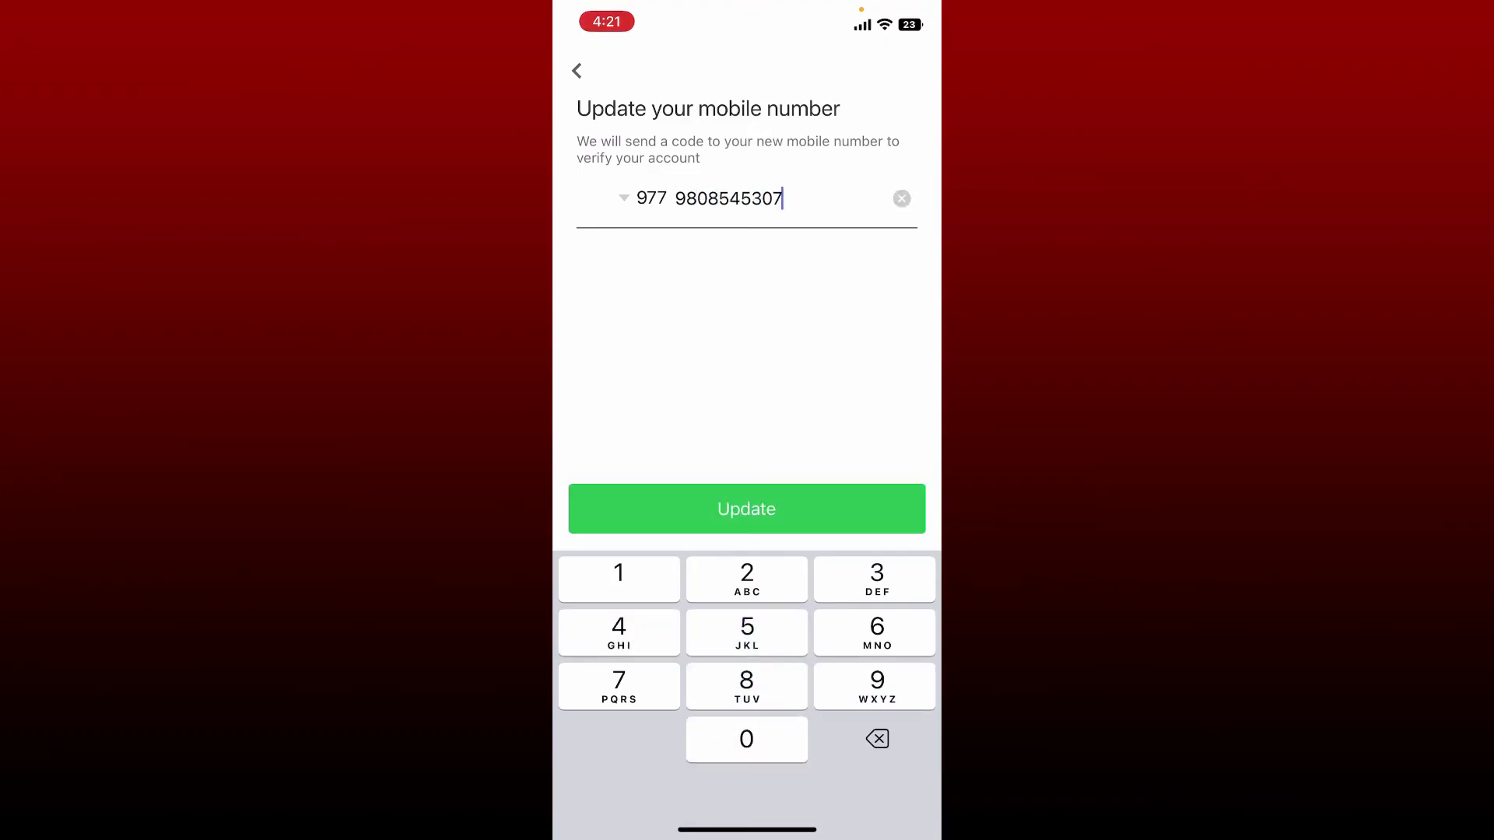
click(746, 509)
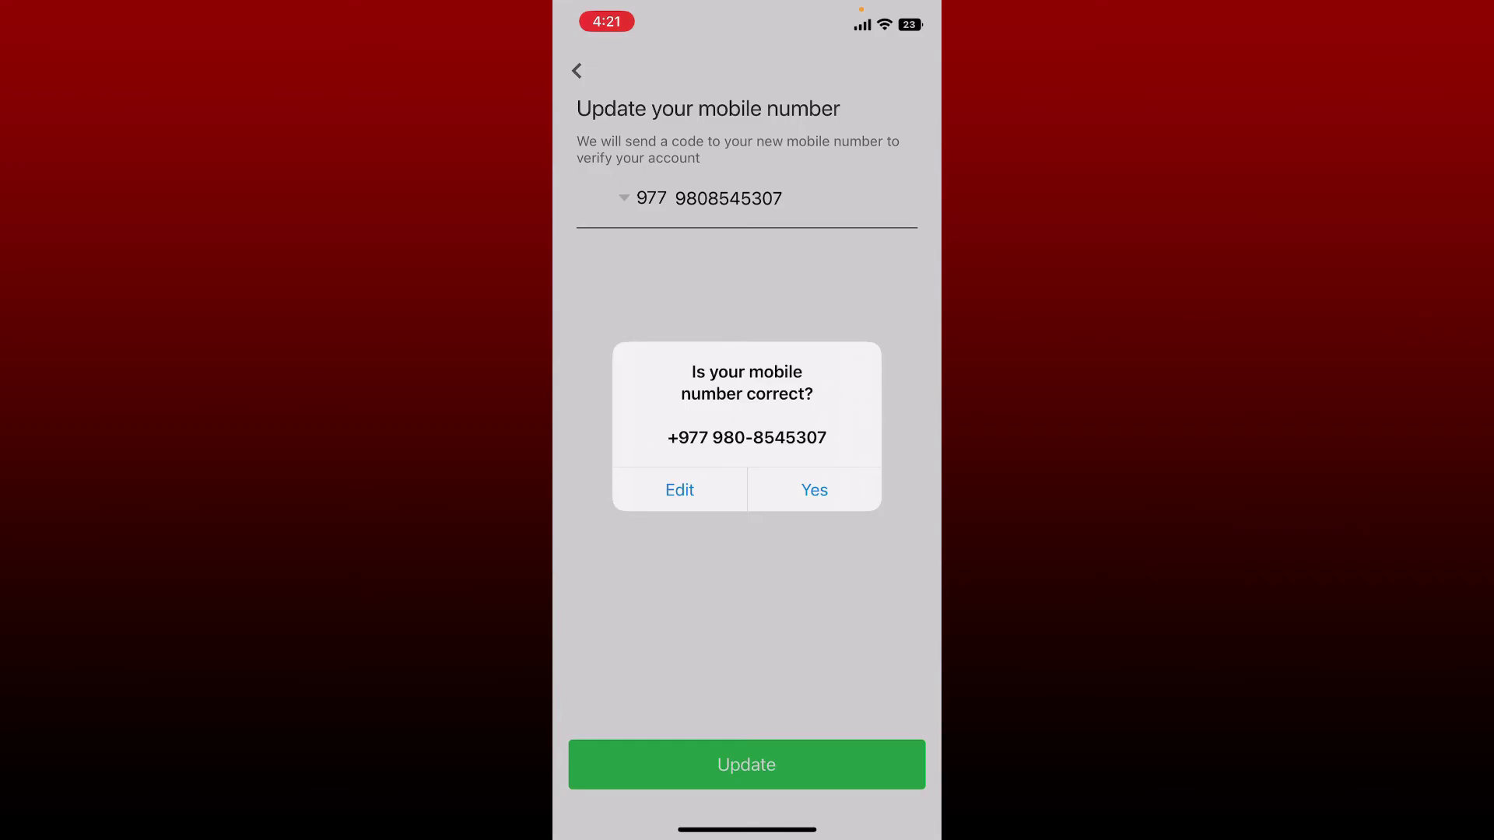
click(814, 489)
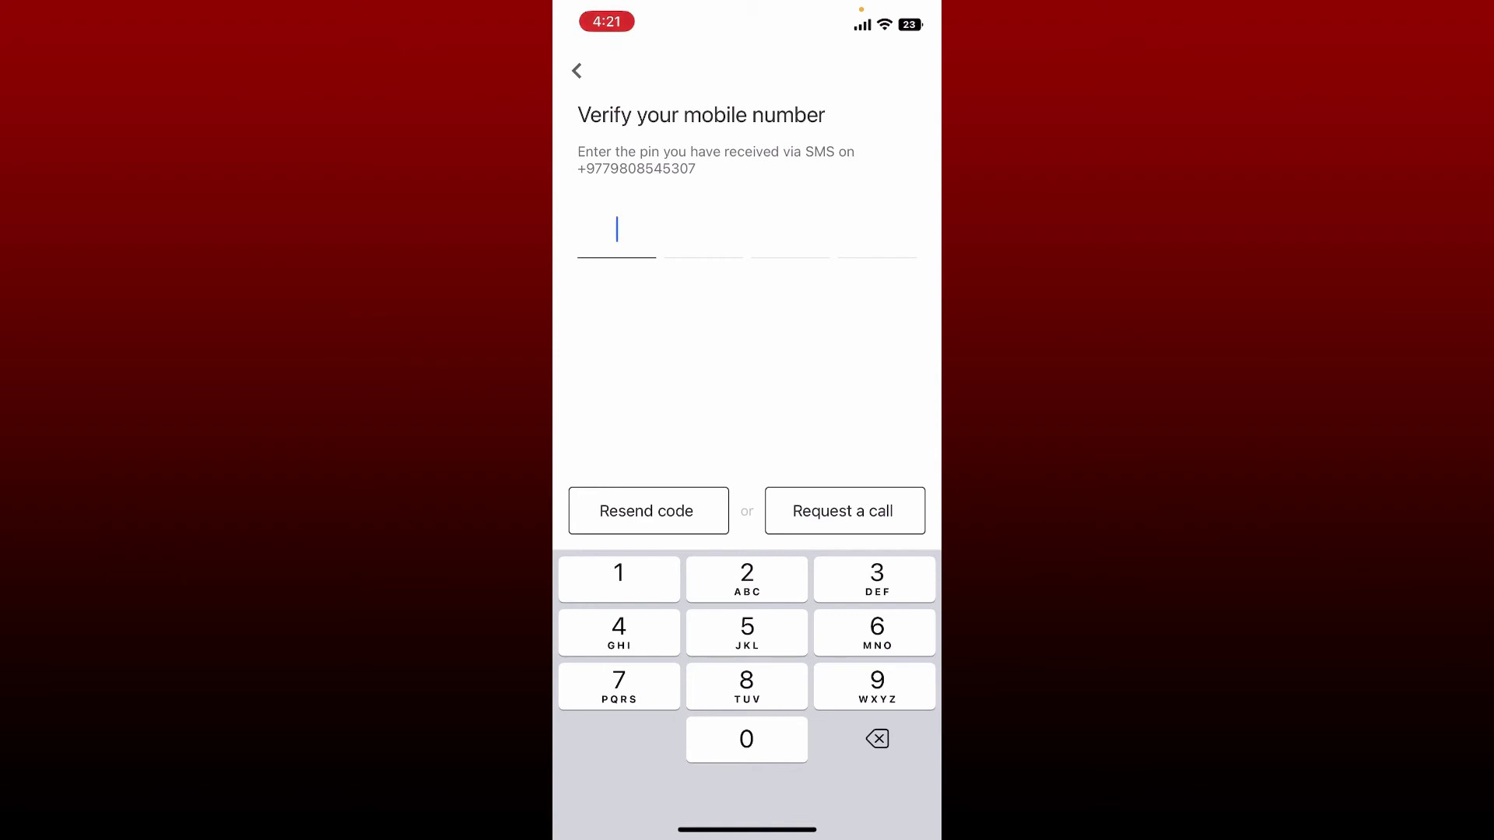
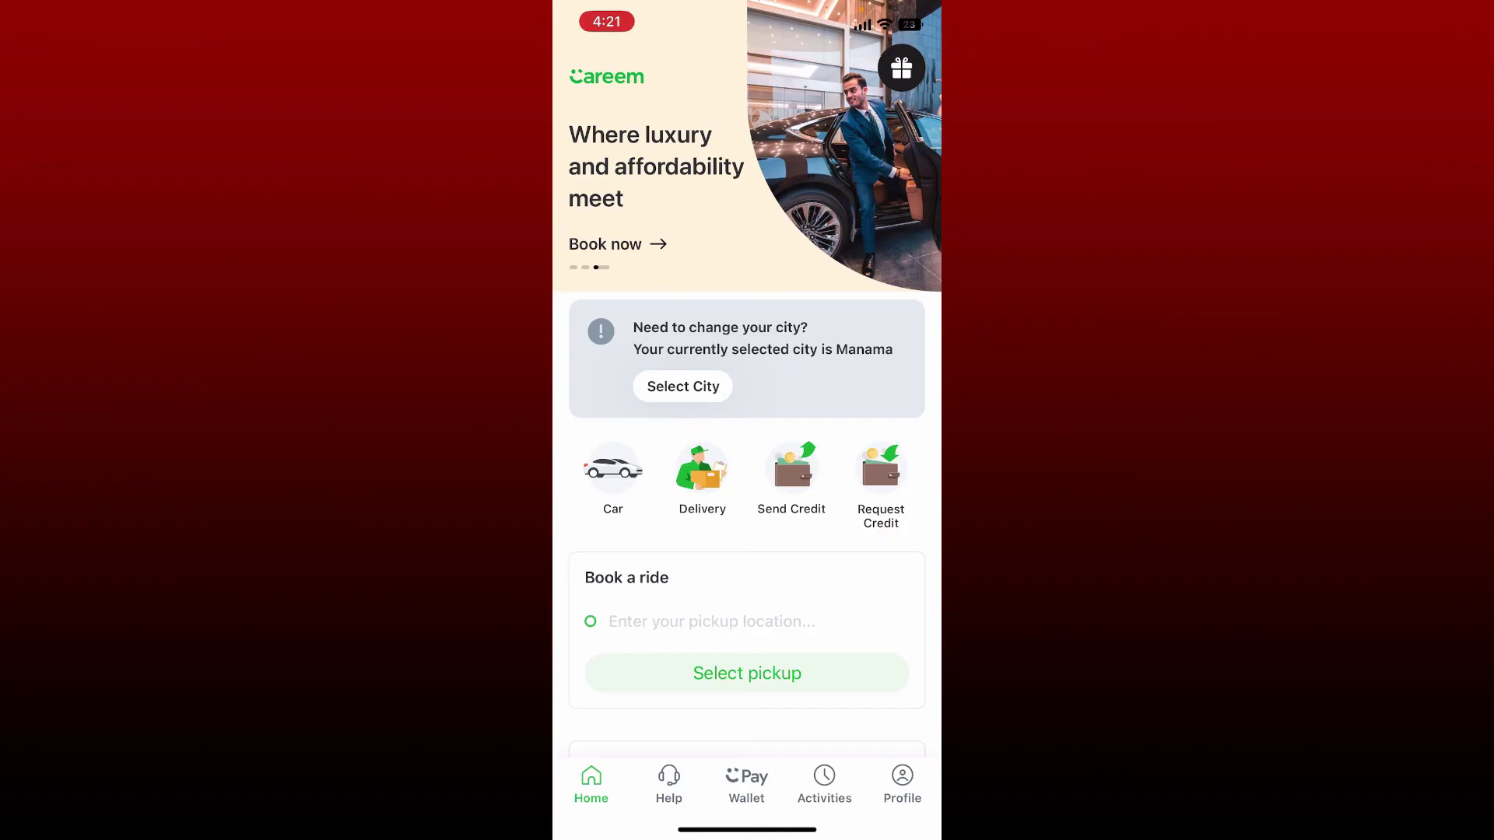
Swipe up from the bottom edge to leave Careem for the iOS home screen.
drag(748, 829, 747, 526)
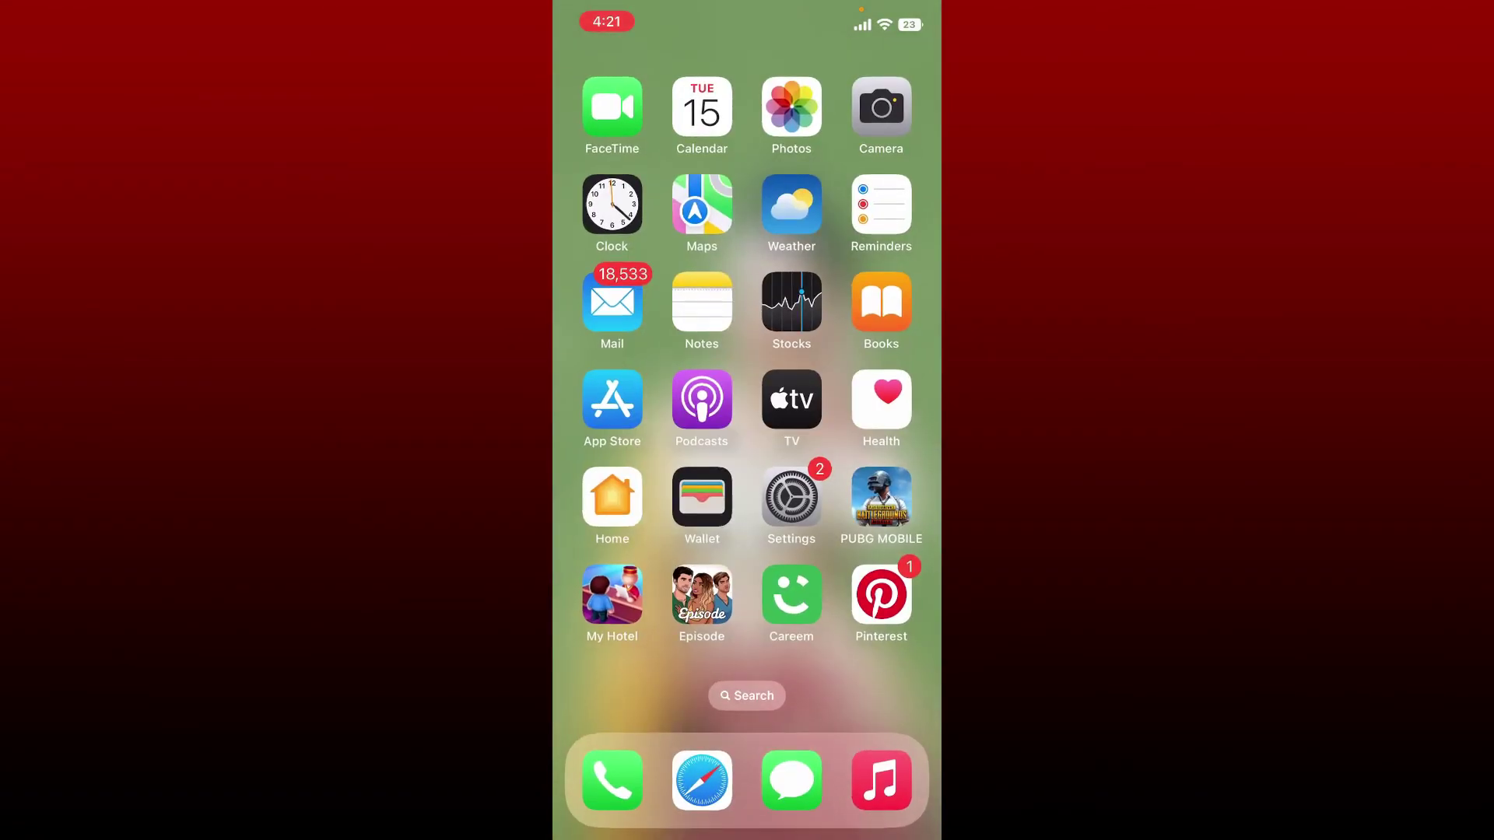